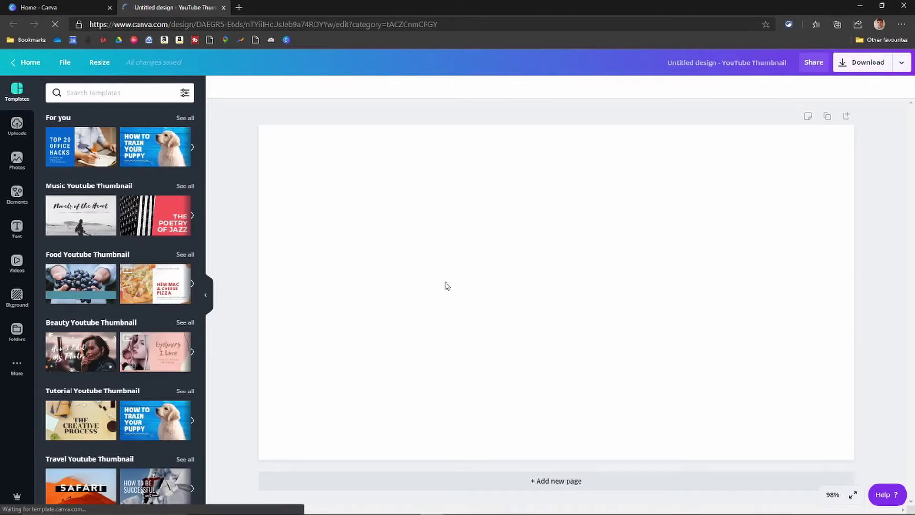
- Fill the page with a dark navy background and search Elements for 'youtube' graphics
click(16, 299)
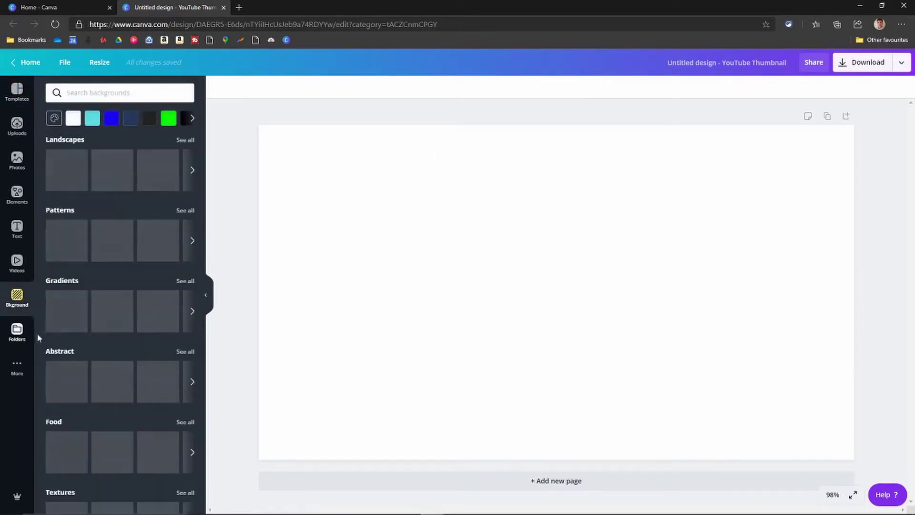
click(130, 119)
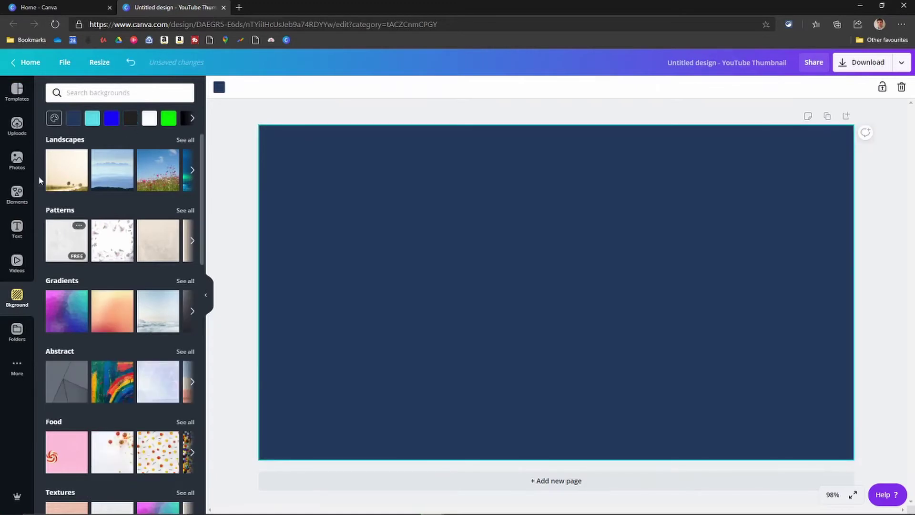
click(17, 193)
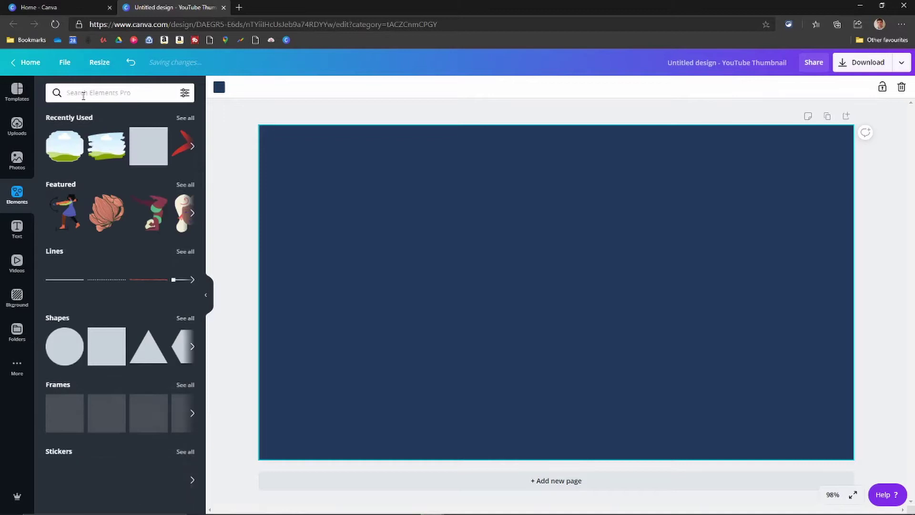
text(youtube)
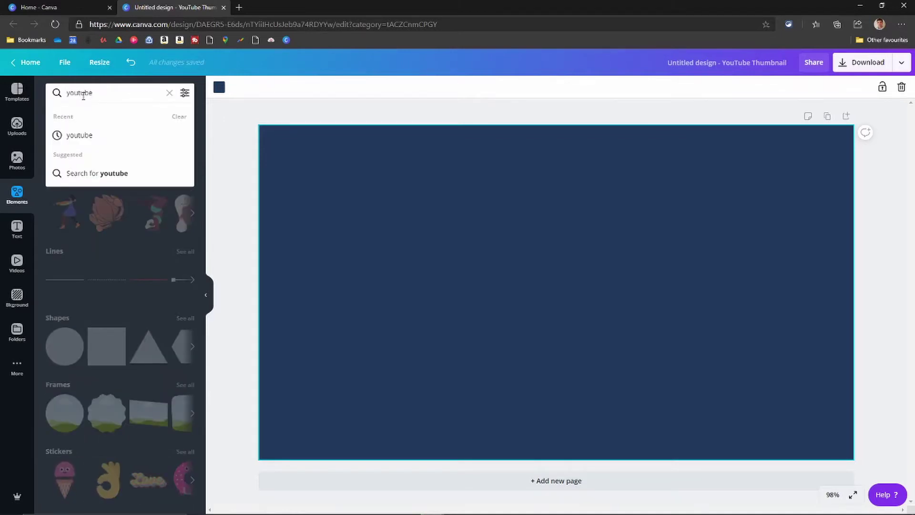
key(Return)
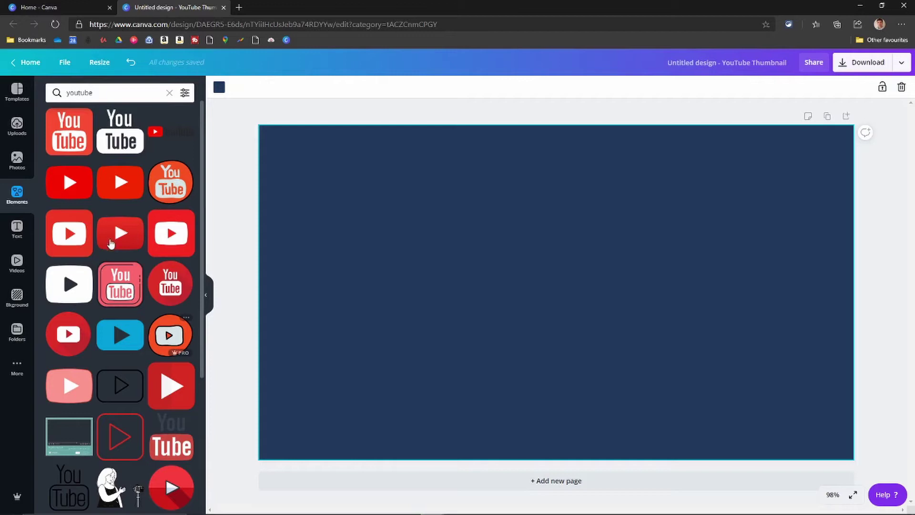
- Drag a red YouTube play logo onto the navy page, enlarge it and position it left-centre
drag(119, 182, 336, 230)
drag(312, 334, 261, 374)
drag(337, 343, 356, 344)
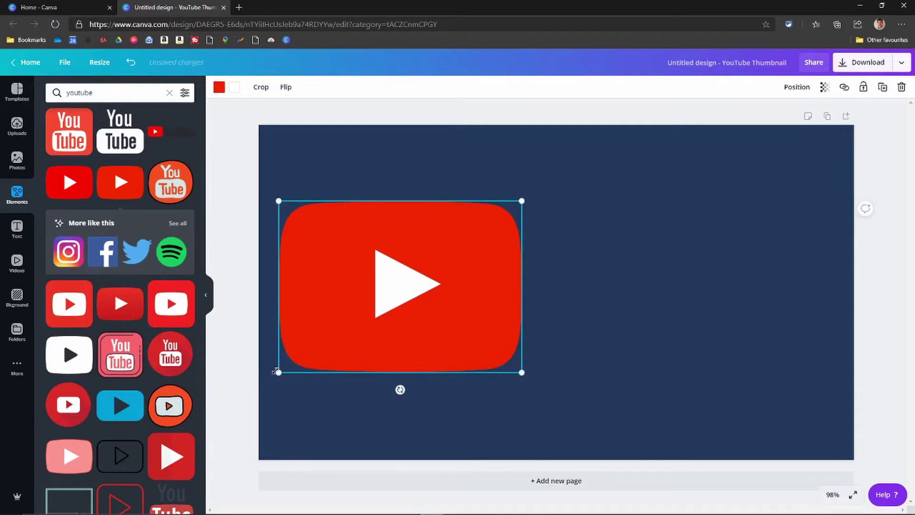
drag(278, 374, 262, 390)
mouse_move(330, 366)
mouse_down()
mouse_move(343, 345)
mouse_move(345, 355)
mouse_up()
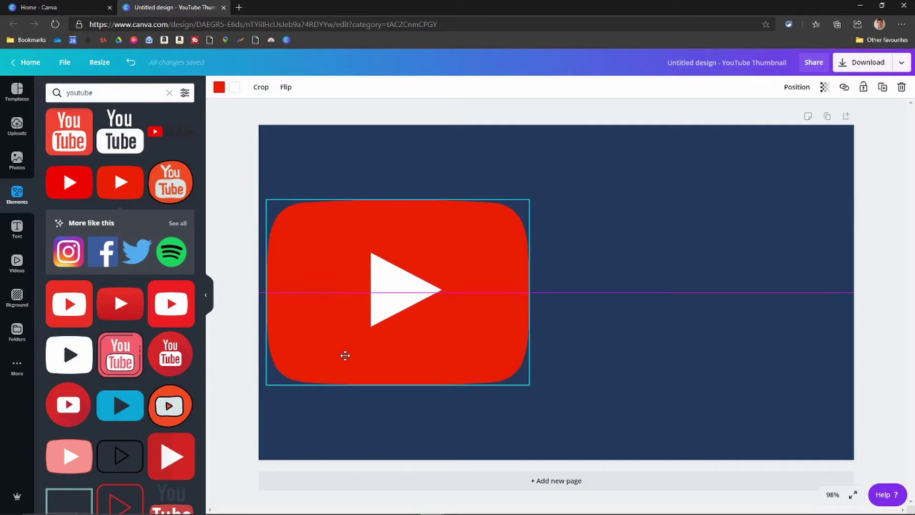
click(596, 343)
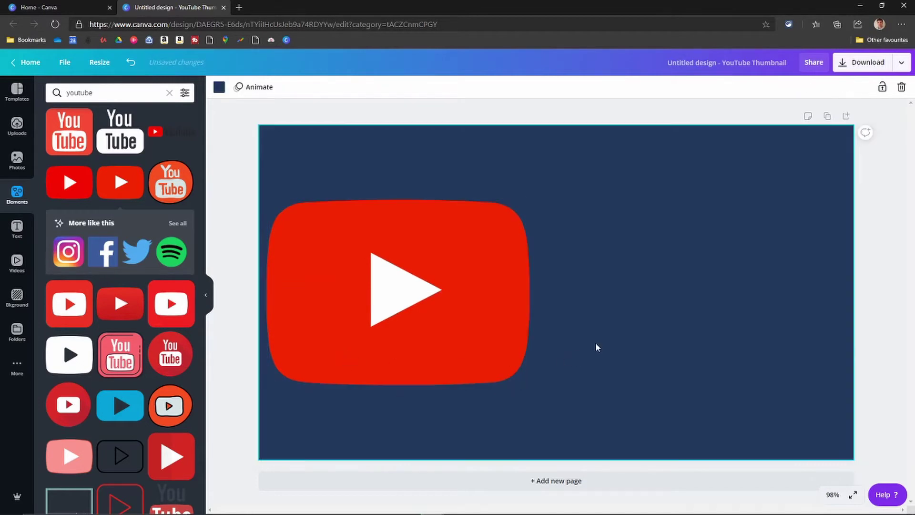
- Add a heading on the right of the page and replace its text with 475
click(17, 228)
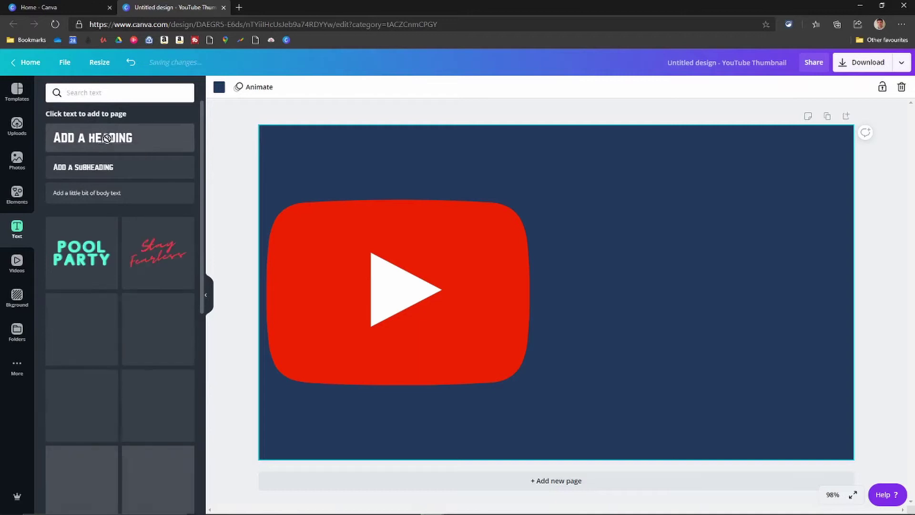
drag(103, 139, 724, 298)
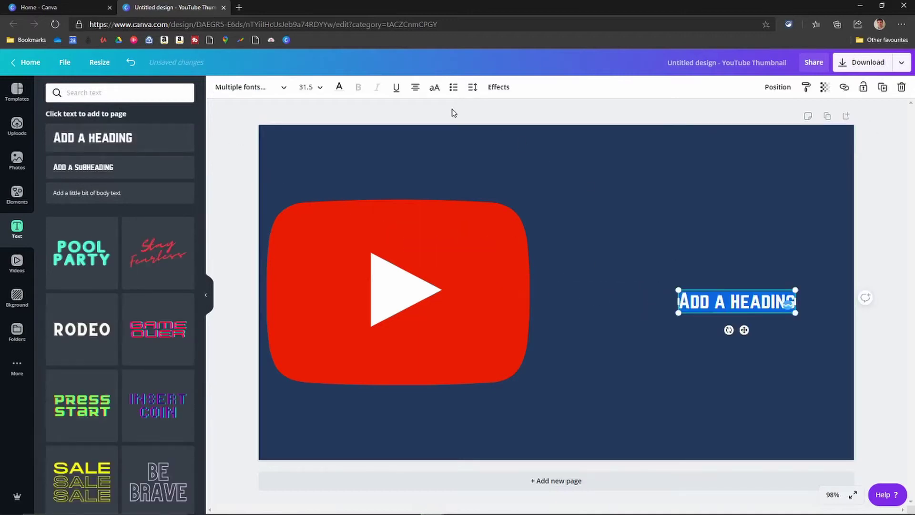
click(339, 89)
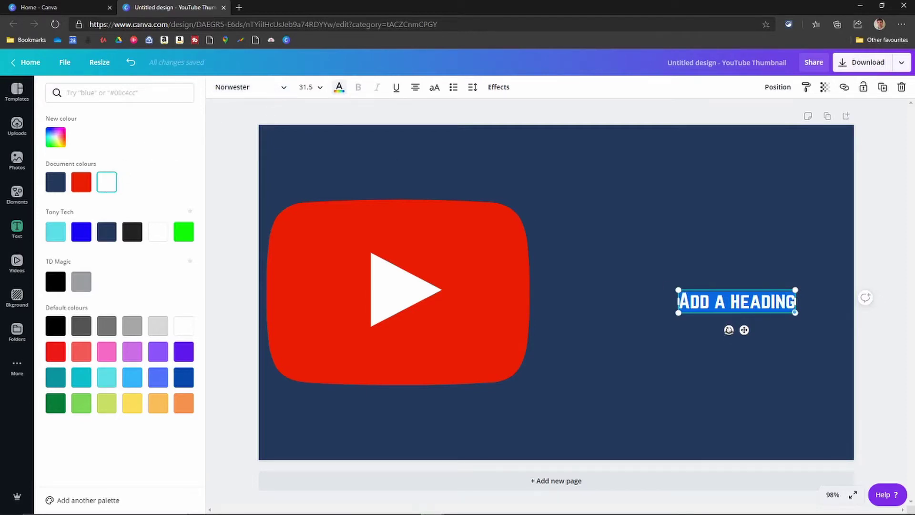
click(733, 299)
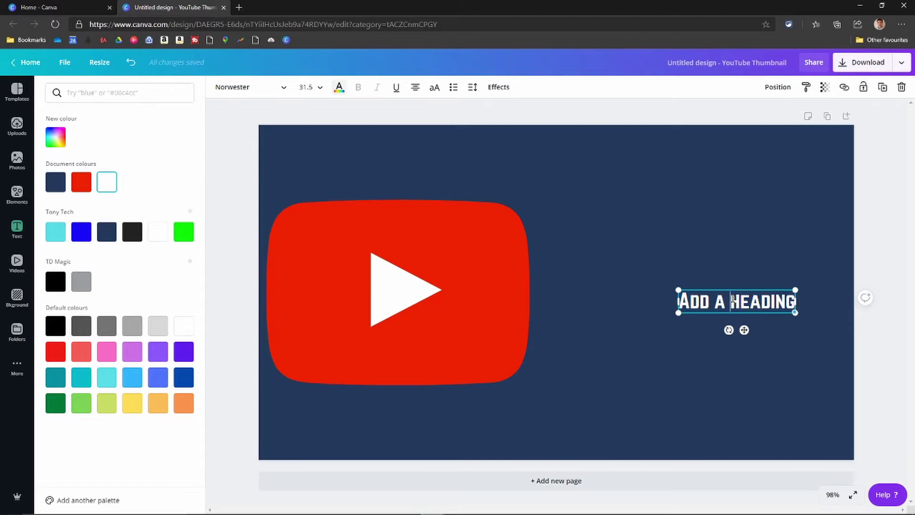
key(BackSpace)
key(BackSpace)
key(BackSpace)
key(BackSpace)
key(BackSpace)
key(BackSpace)
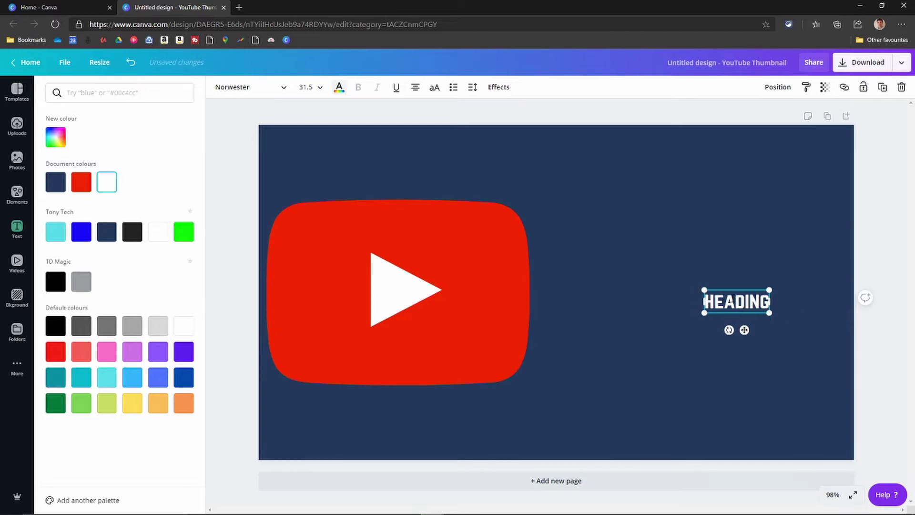
key(Delete)
key(Delete)
key(Delete)
key(Delete)
key(Delete)
key(Delete)
key(Delete)
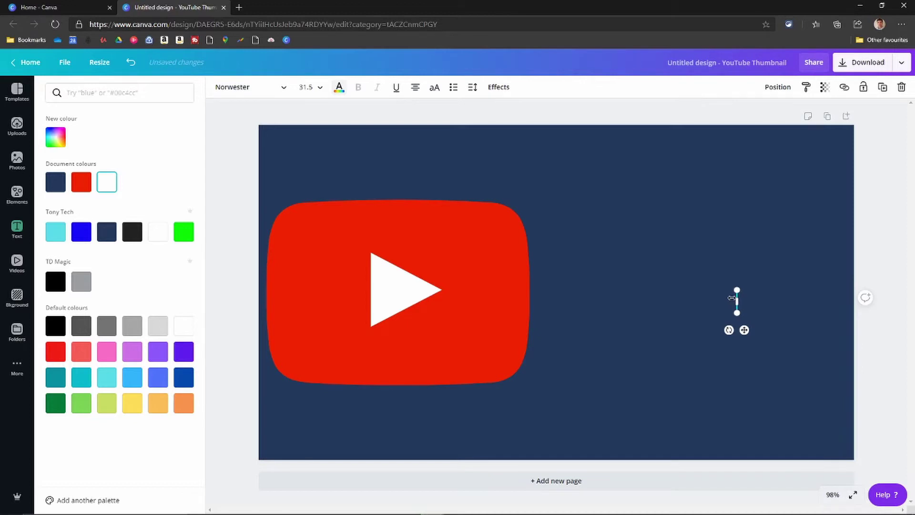
text(475)
- Enlarge the white 475 and move it beside the logo to fill the right side
drag(720, 311, 453, 444)
click(550, 392)
key(Right)
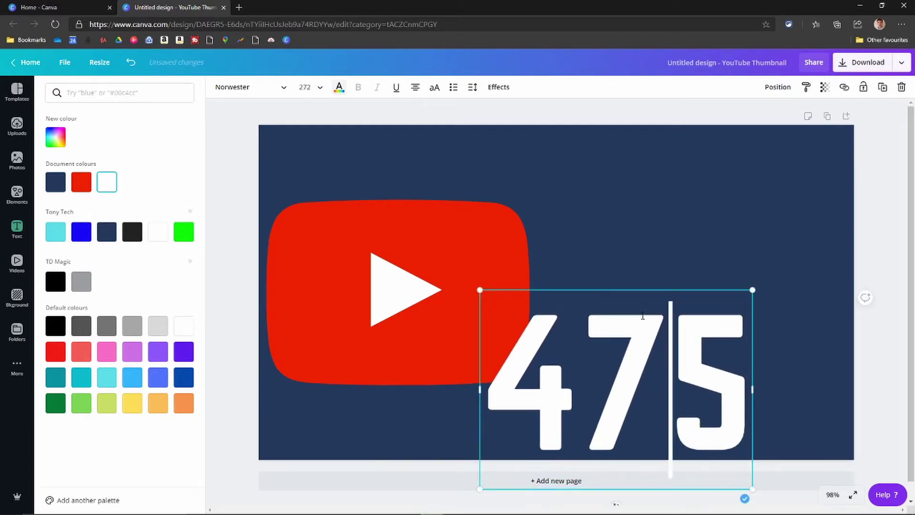
key(shift+Right)
drag(616, 289, 691, 193)
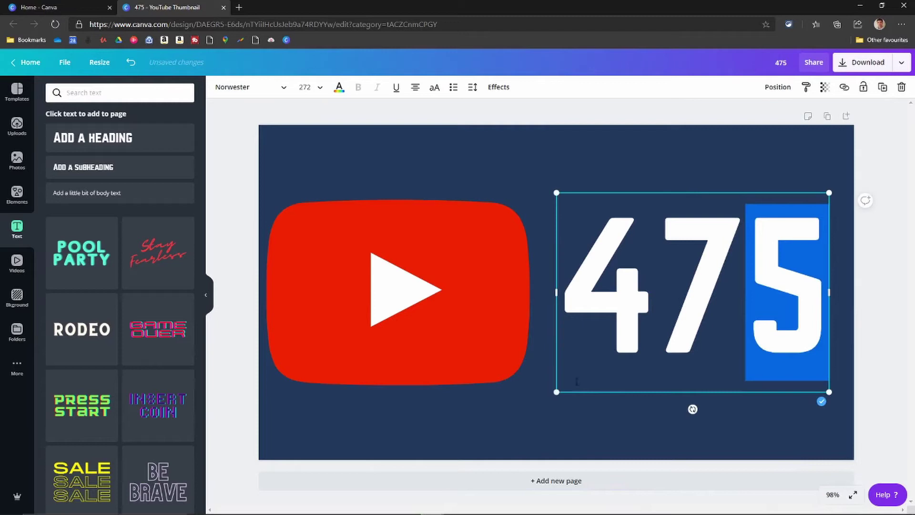
drag(556, 392, 543, 402)
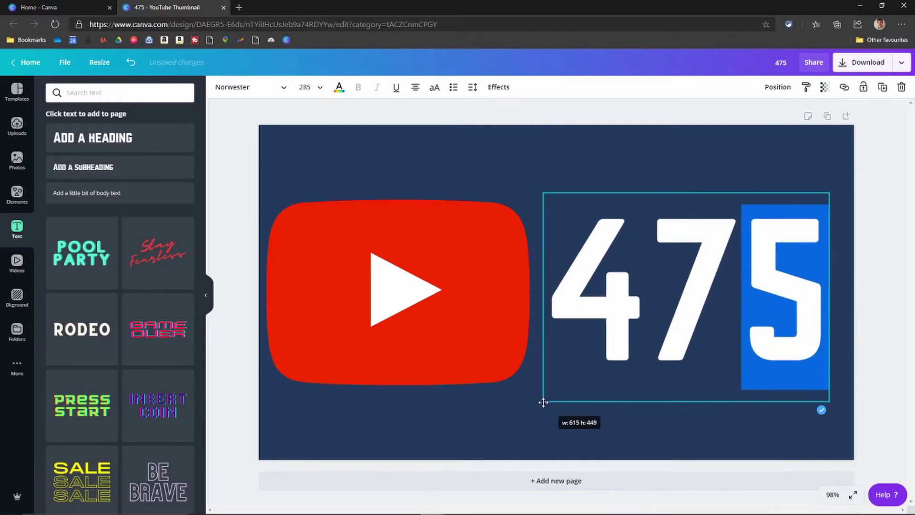
click(619, 436)
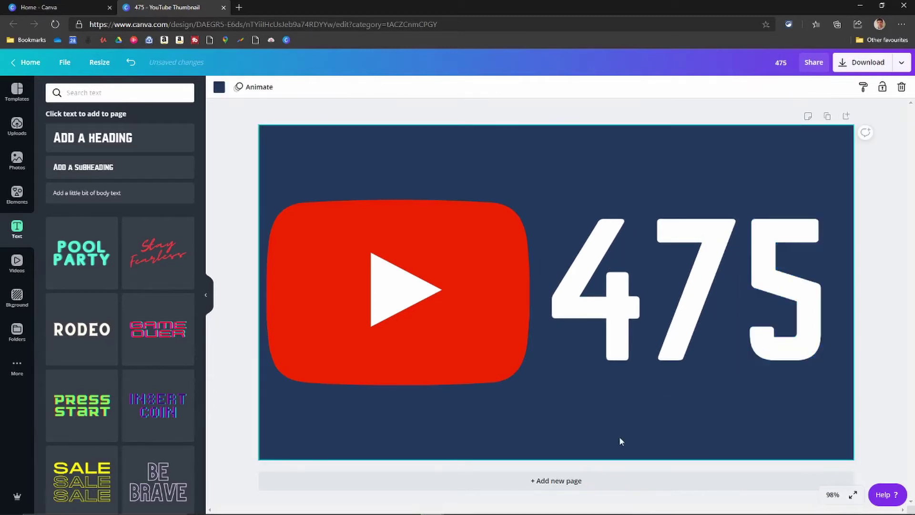
- Add a second page and give it a red background
click(847, 116)
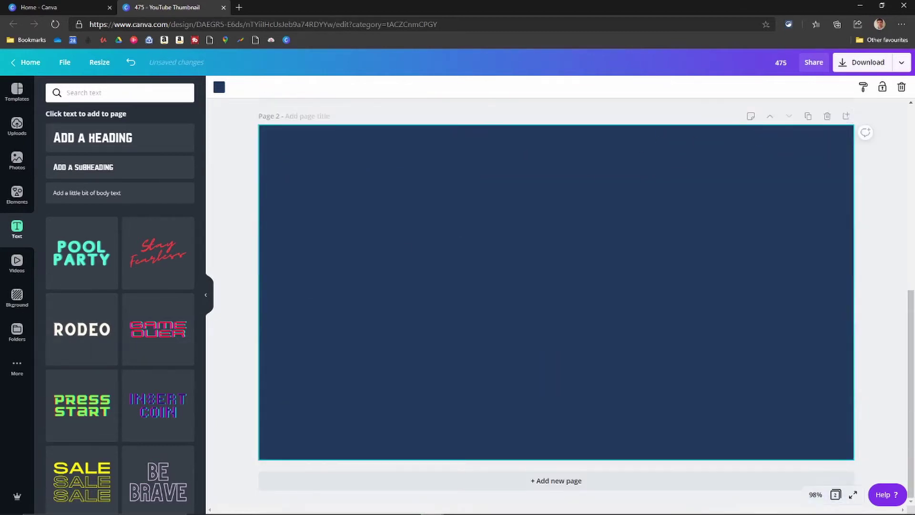
click(18, 298)
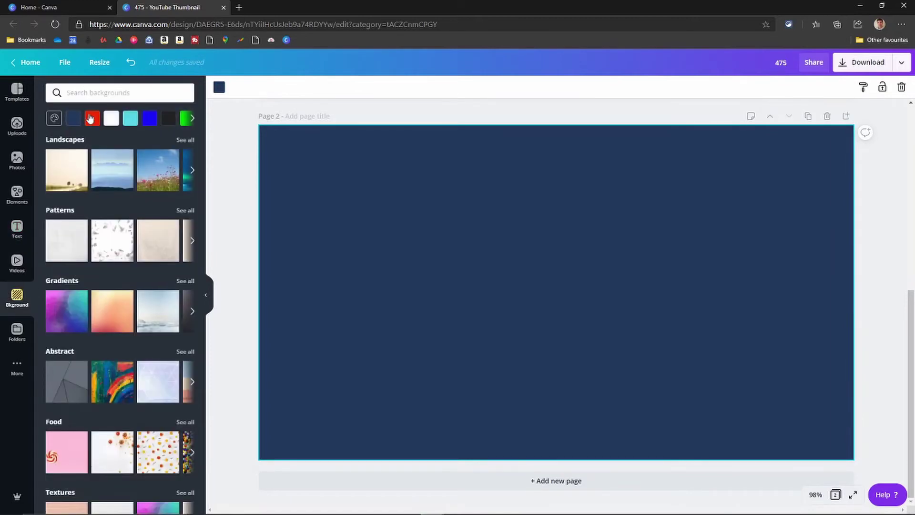
click(90, 119)
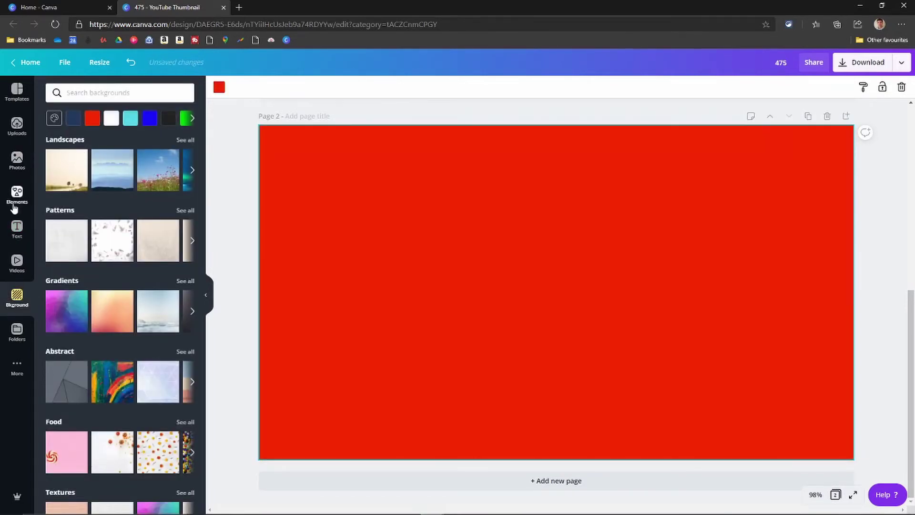
- Add a white heading on the red page reading 'Subscribe Now'
click(17, 229)
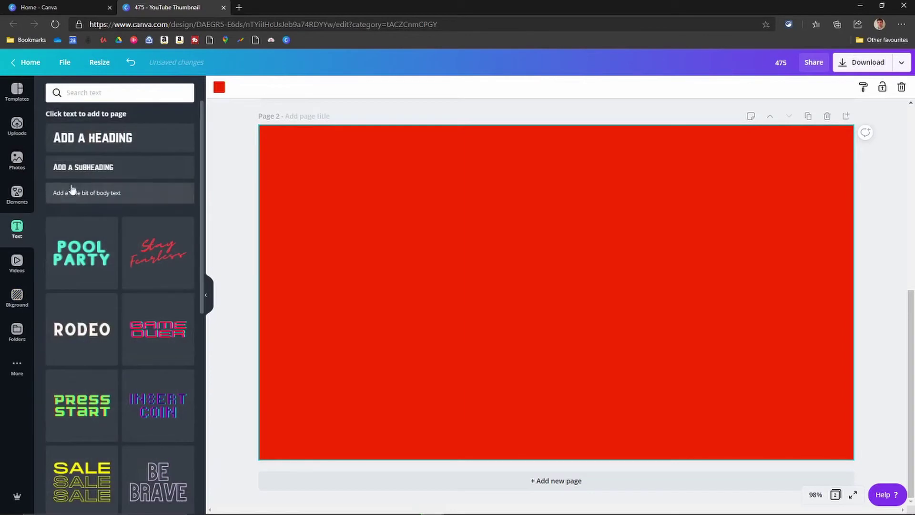
drag(84, 139, 481, 233)
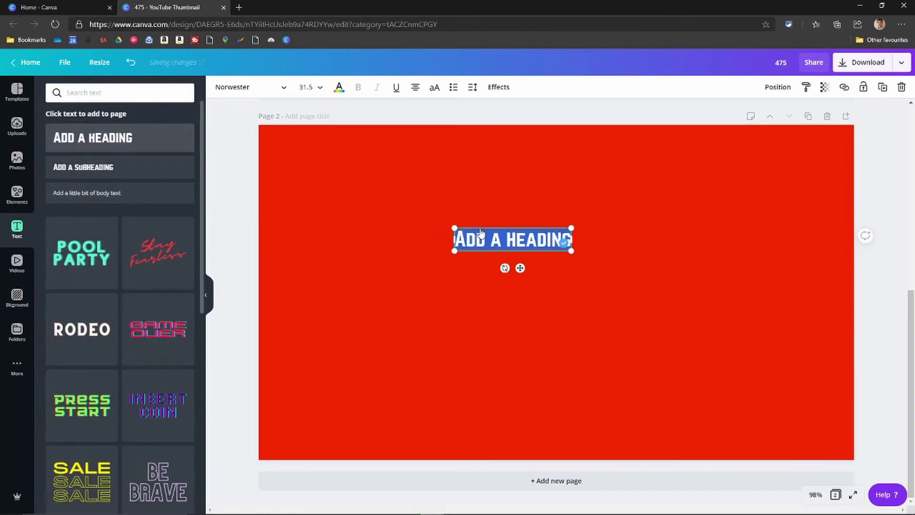
click(339, 88)
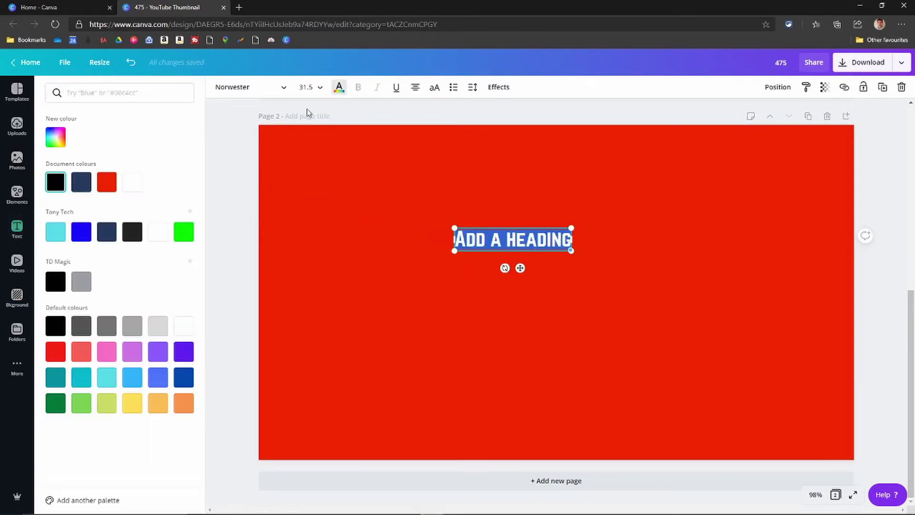
click(133, 184)
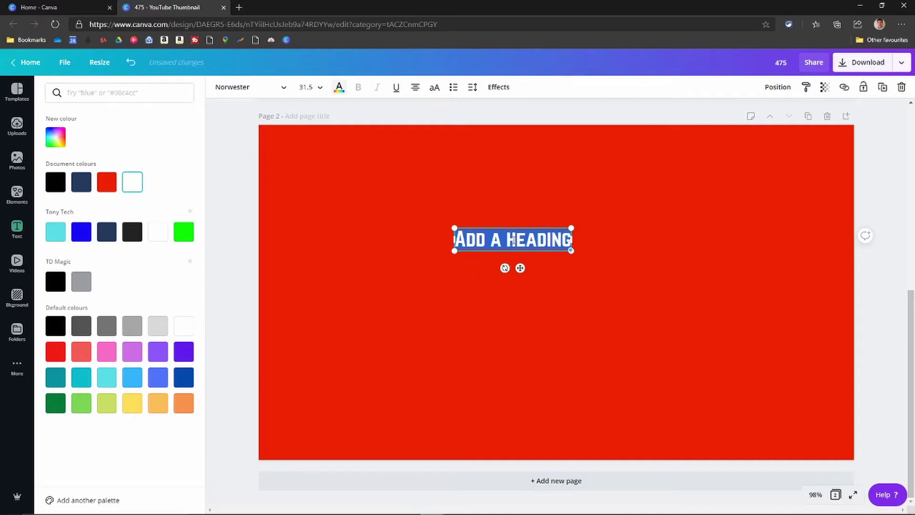
text(Subscribe Now)
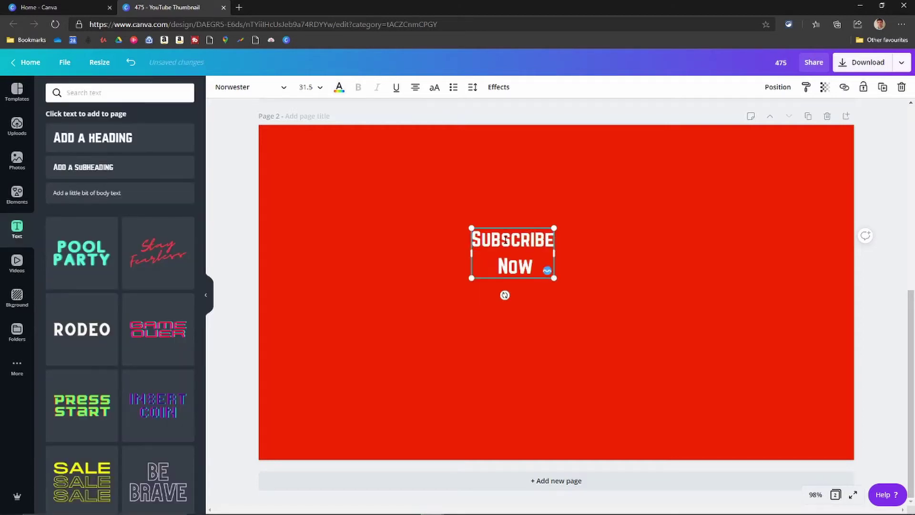
- Scale up the 'Subscribe Now' text and move it toward the page centre
drag(471, 278, 242, 416)
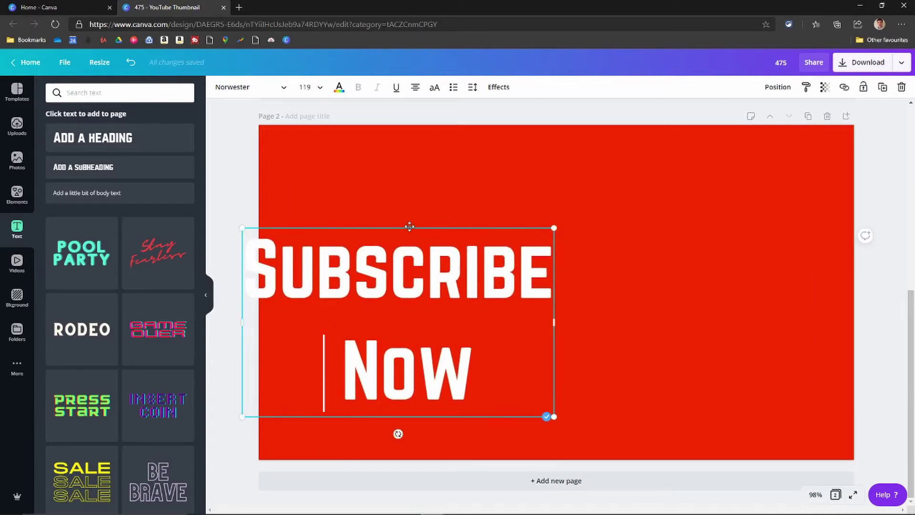
drag(409, 227, 568, 127)
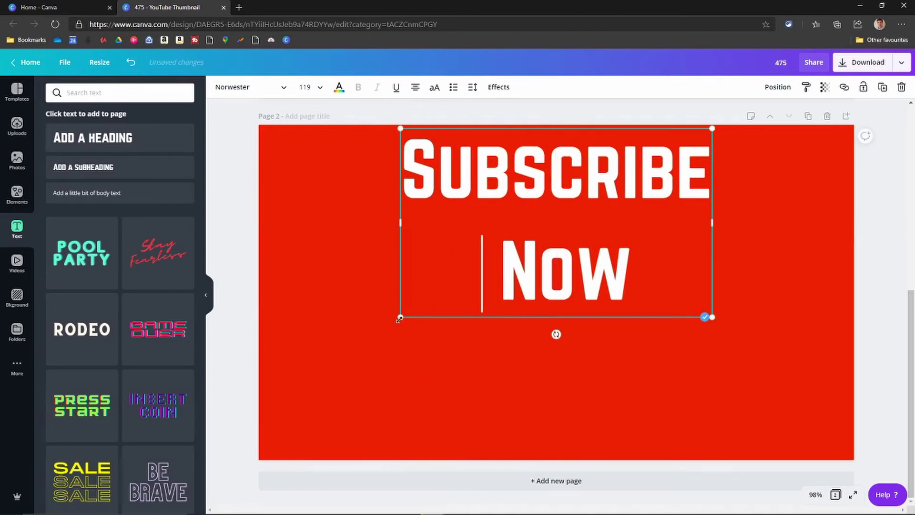
drag(401, 317, 355, 401)
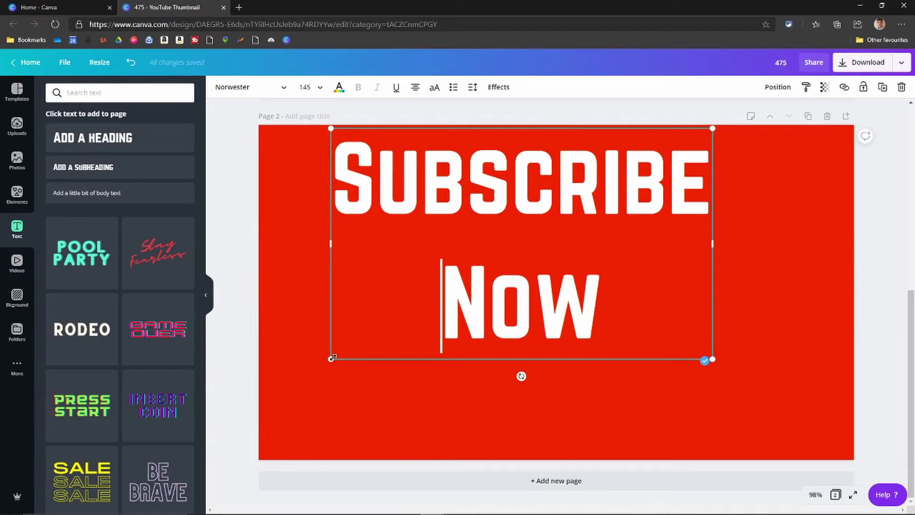
drag(333, 358, 260, 403)
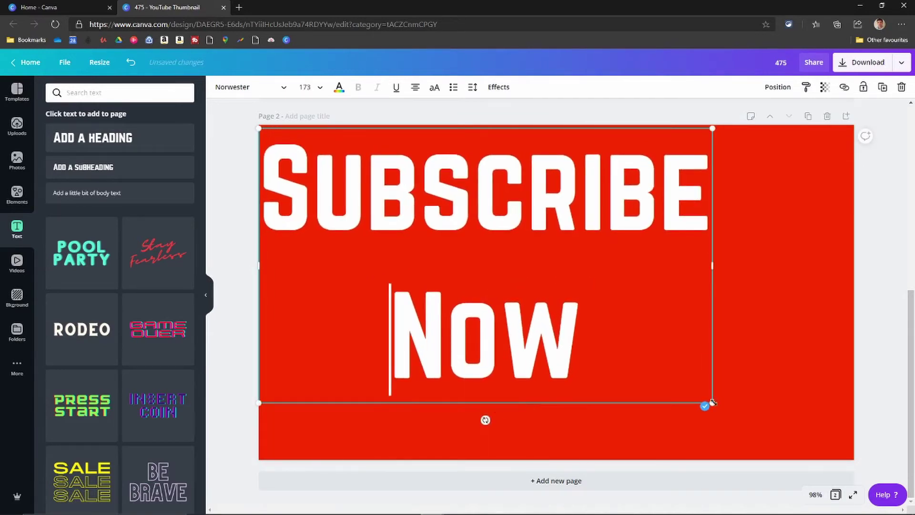
- Grow the text to about size 221, nearly filling the page, and centre it across the width
drag(723, 405, 873, 428)
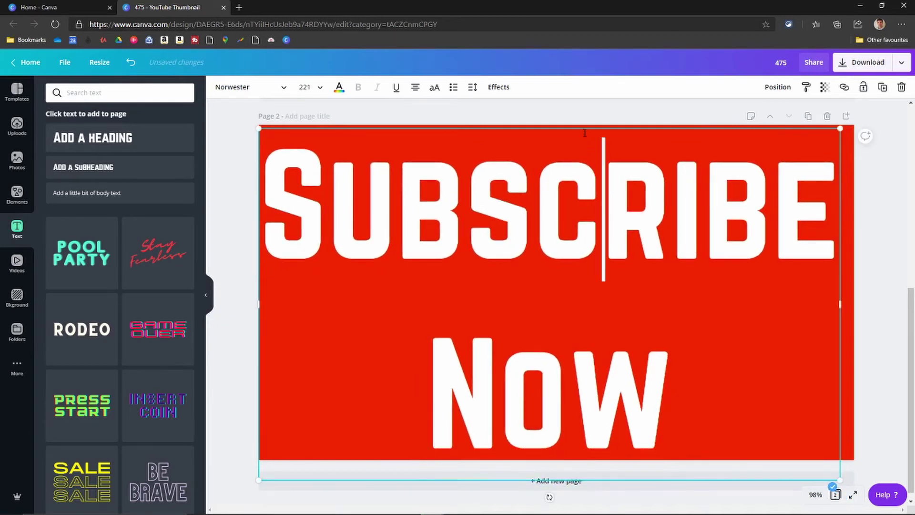
drag(584, 128, 592, 115)
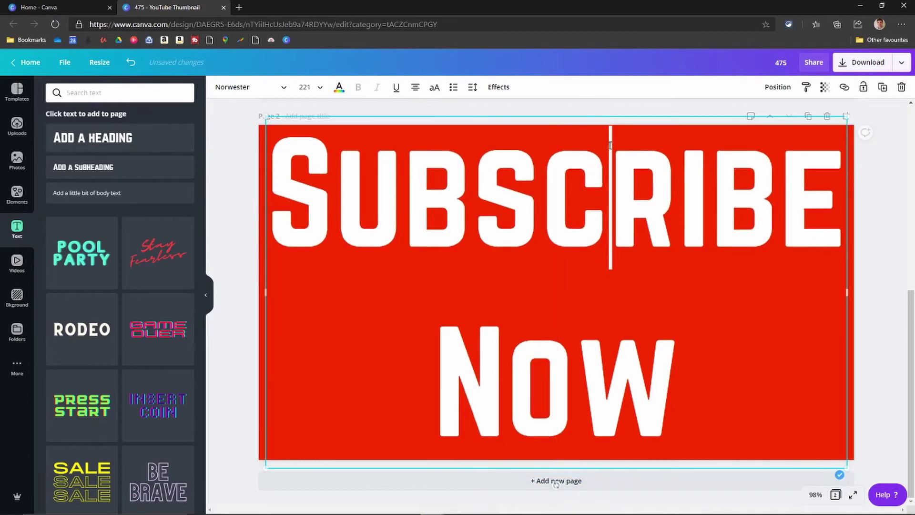
click(860, 253)
scroll(860, 253, up, 5)
scroll(835, 253, down, 5)
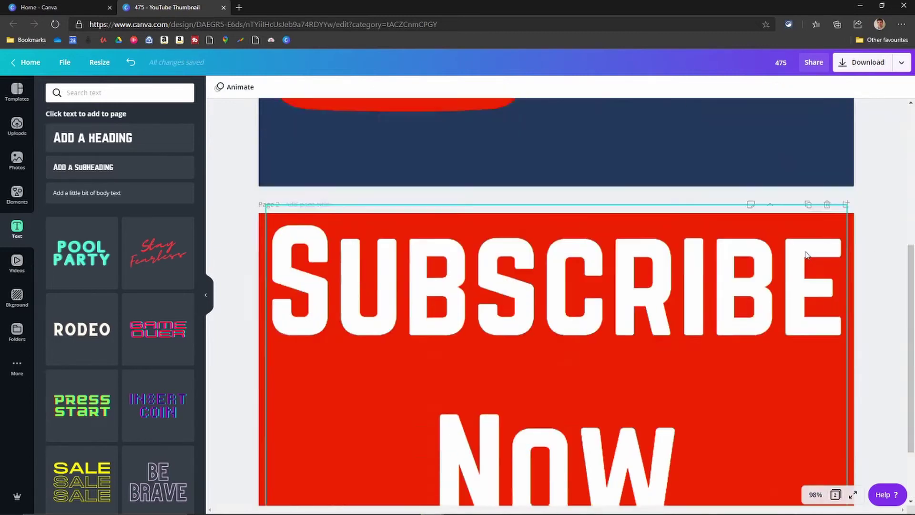
scroll(807, 255, up, 5)
scroll(807, 255, down, 4)
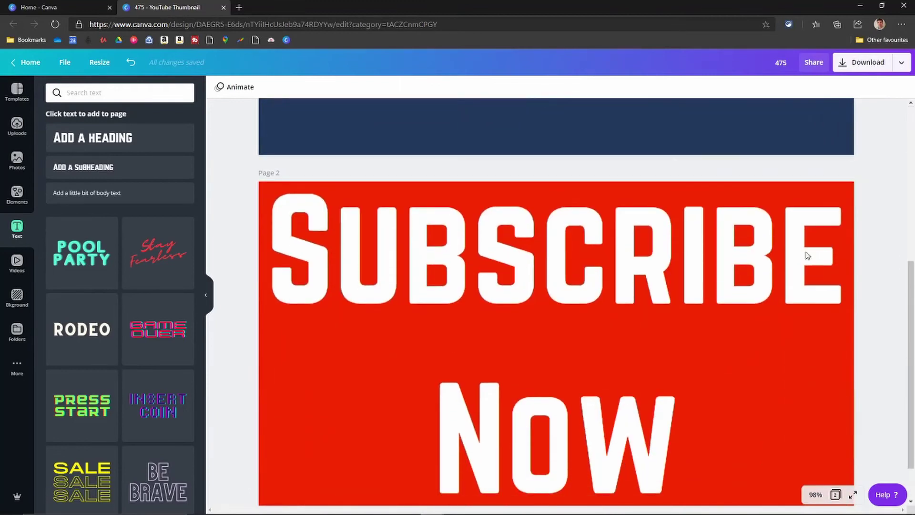
scroll(805, 254, down, 2)
scroll(796, 251, up, 5)
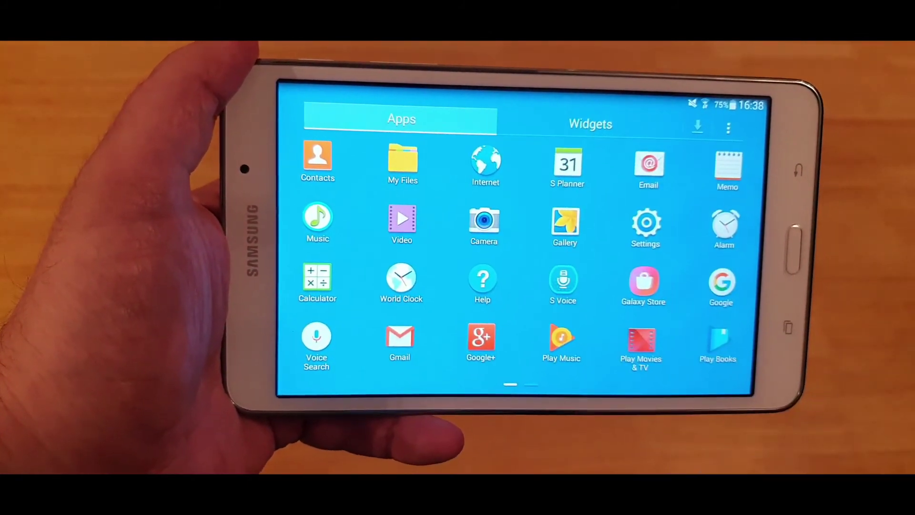
- Open 1.png from My Files on the tablet and start a Fade slideshow of the thumbnails
click(401, 164)
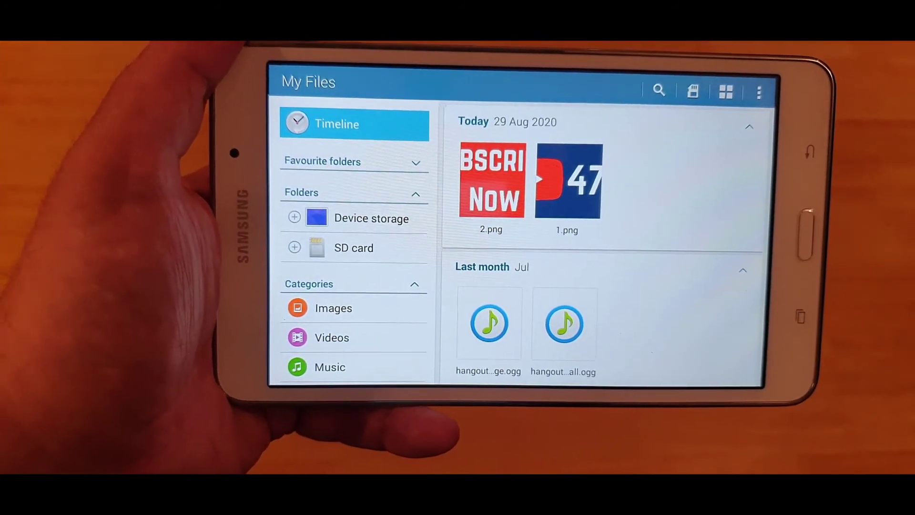
click(571, 181)
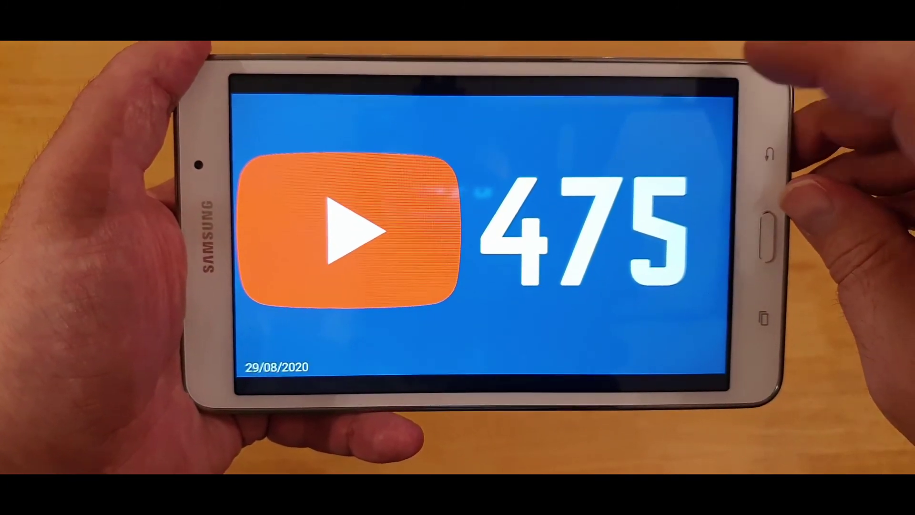
click(717, 95)
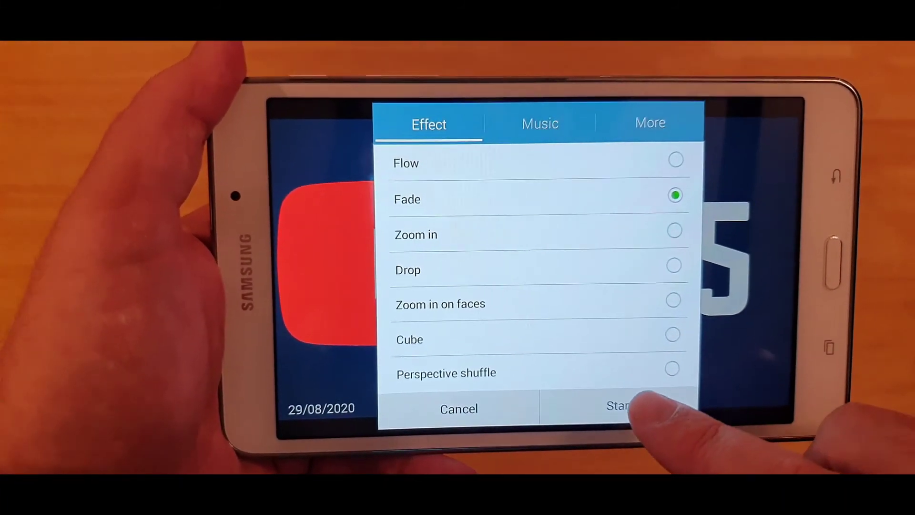
click(637, 405)
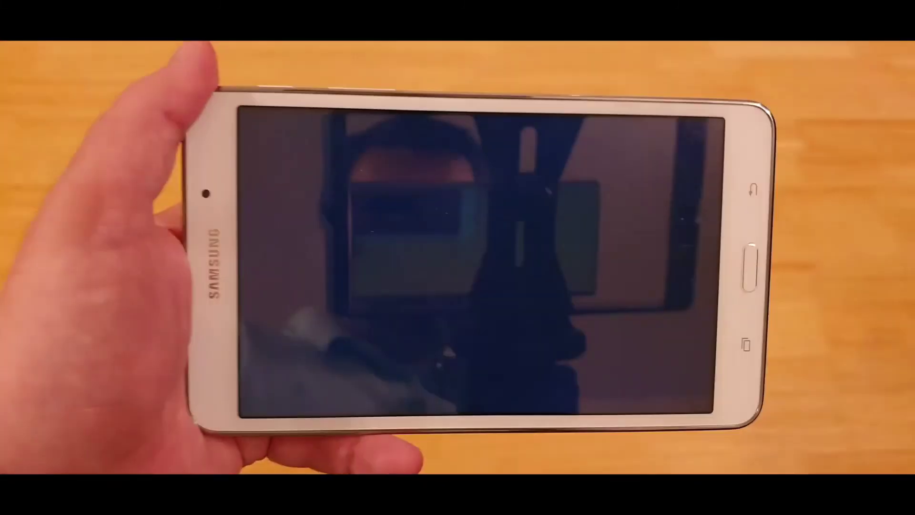